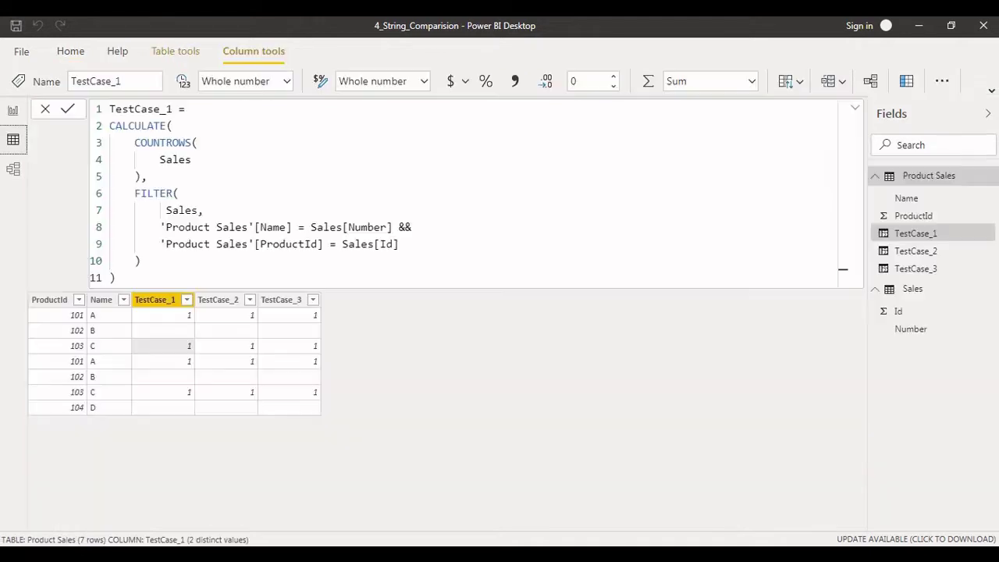
Compare the rows of the Product Sales and Sales tables, focusing on Product Sales' ProductId and Name columns.
left_click(921, 175)
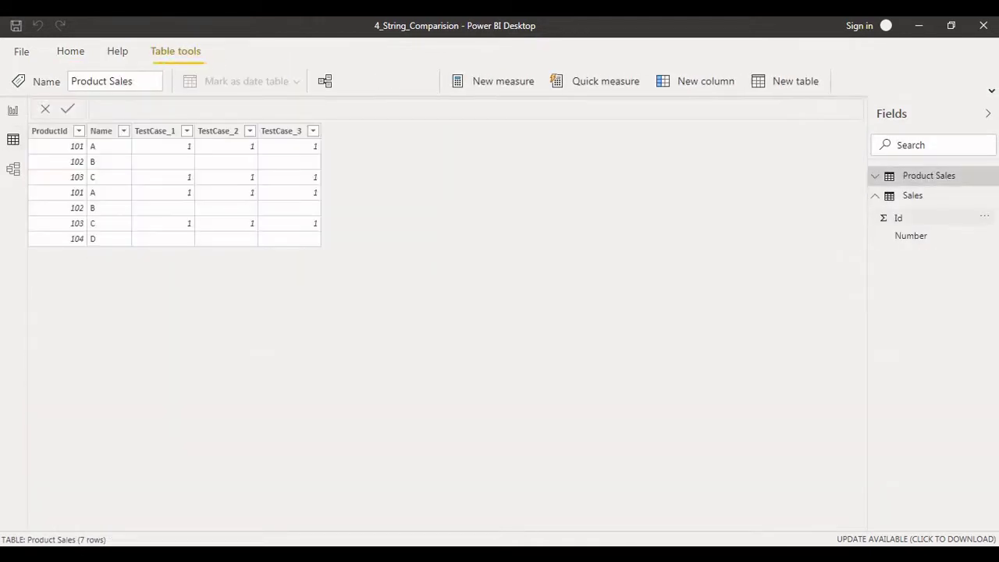
left_click(912, 195)
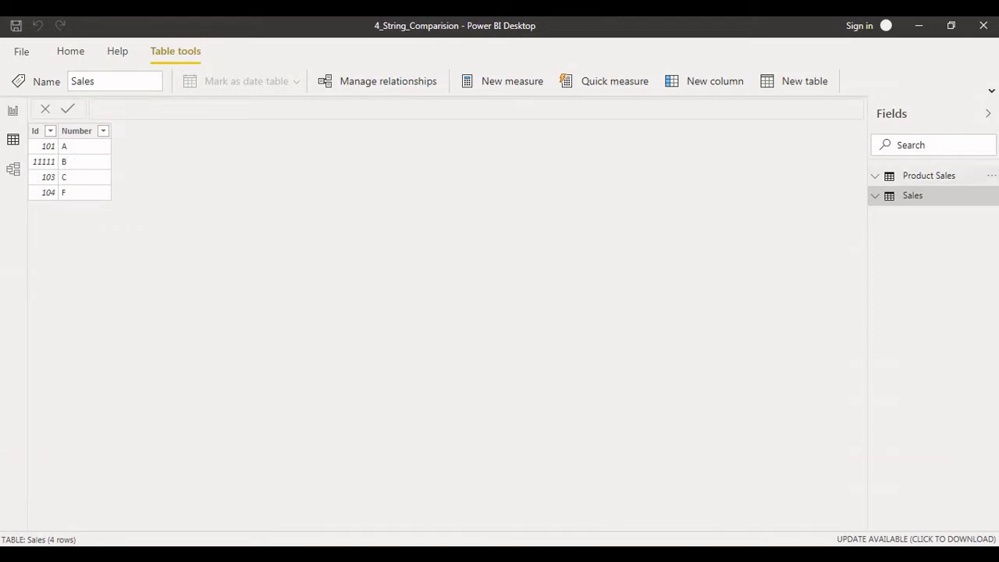
left_click(929, 176)
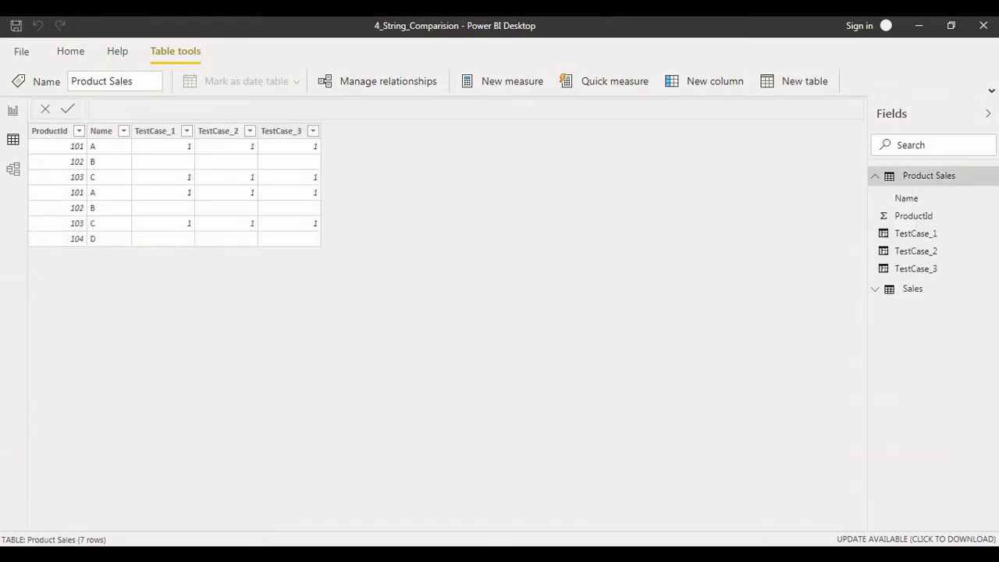
left_click(50, 130)
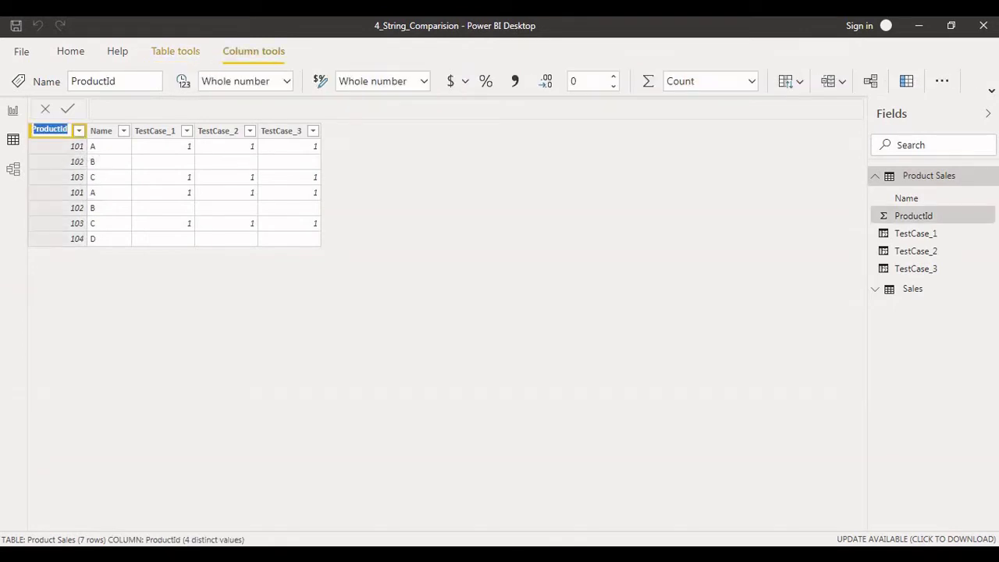
left_click(101, 130)
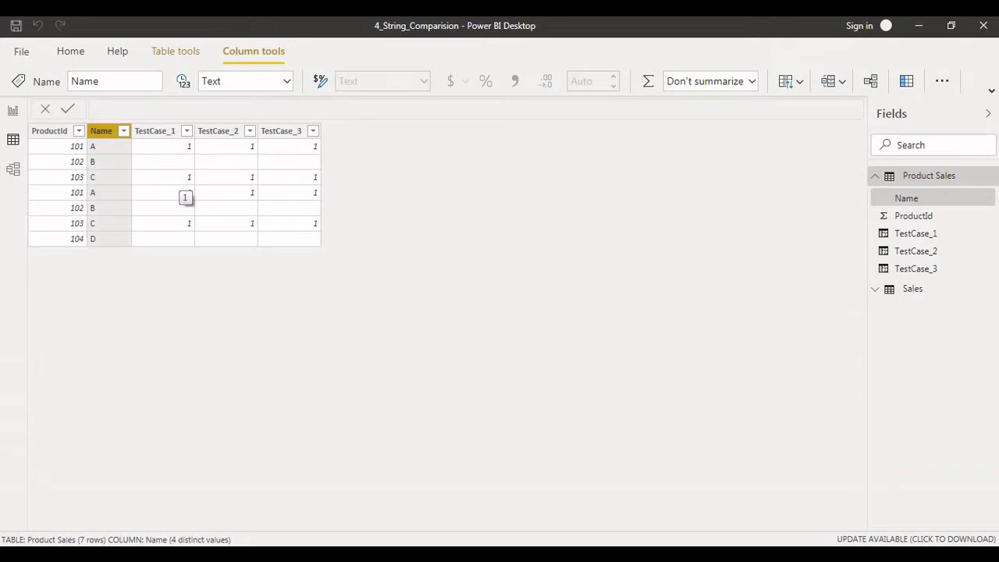
Open the DAX formula of the TestCase_1 column in Product Sales and read through its lines.
left_click(185, 180)
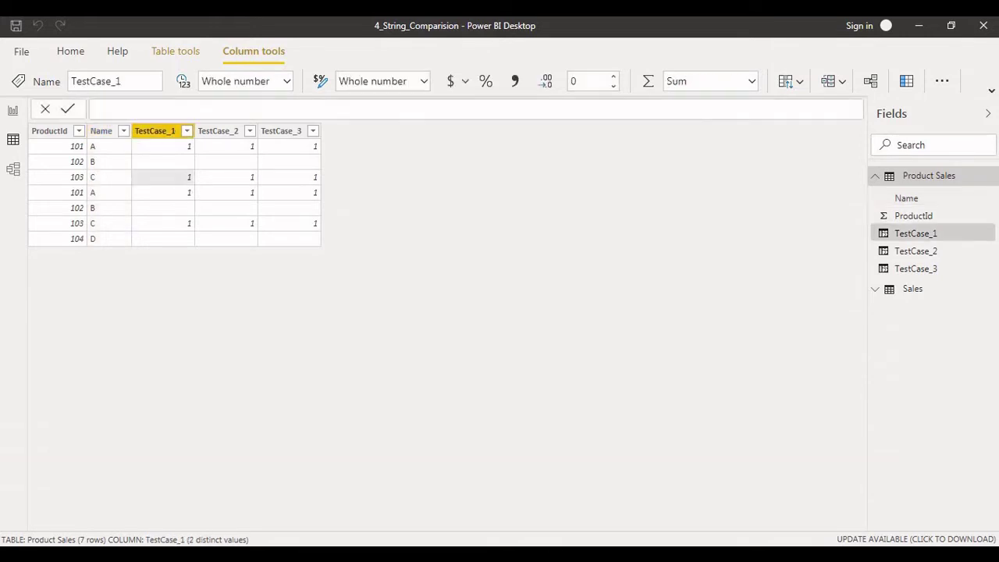
left_click(191, 159)
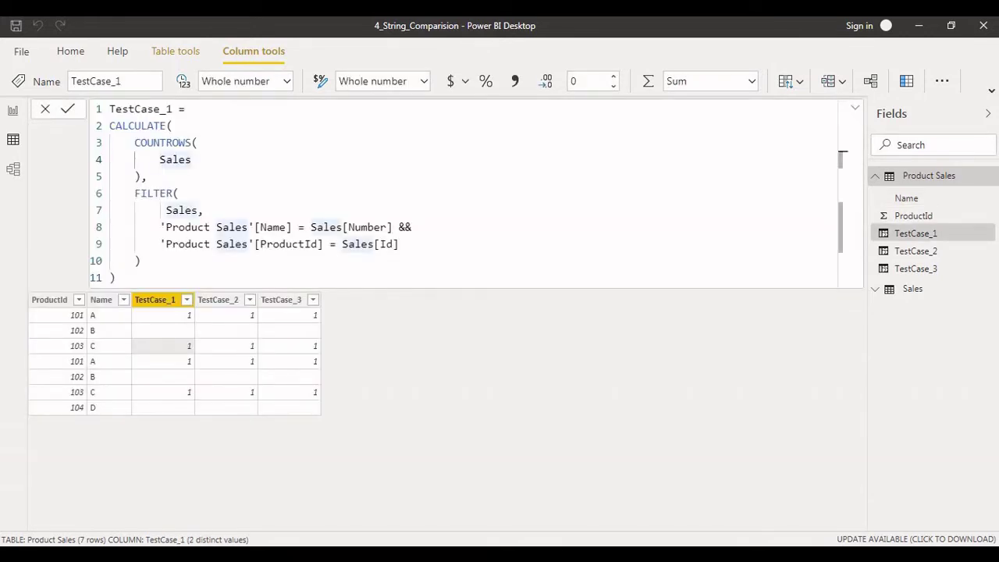
key("Up")
key("Up")
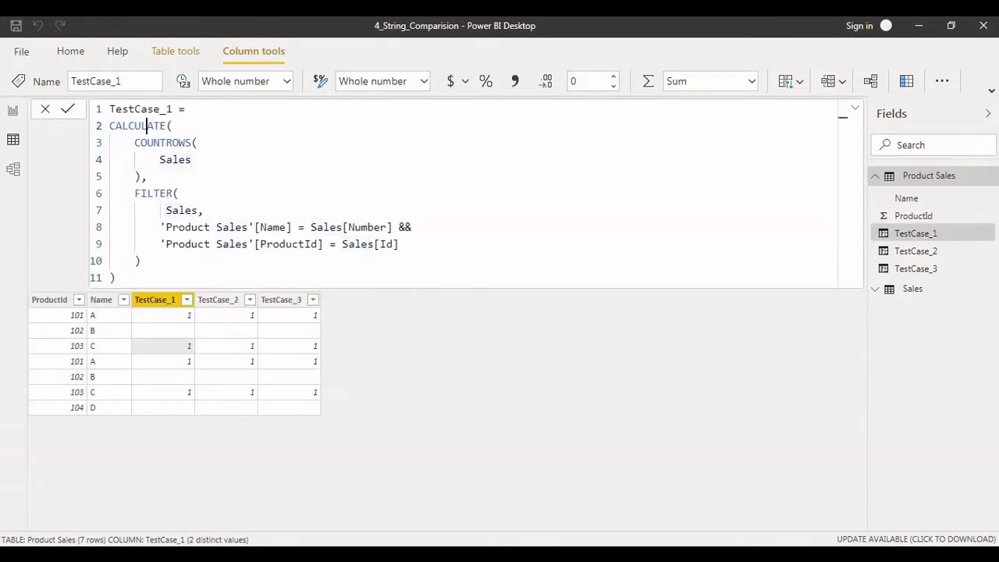
key("Down")
key("Down")
key("Down")
key("Down")
key("Down")
key("Down")
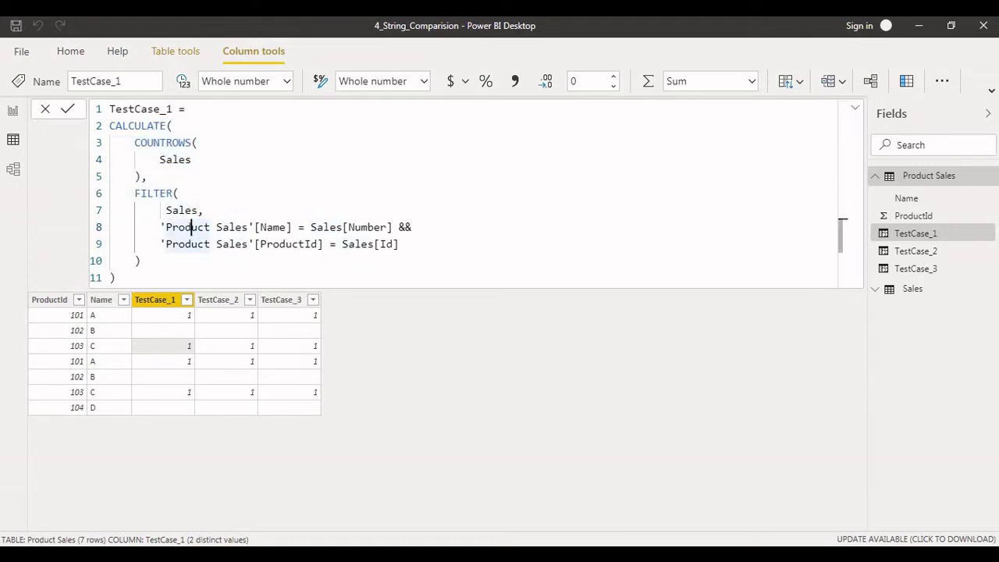
Examine the COUNTROWS expression over Sales and the FILTER block in the TestCase_1 formula.
left_click(159, 126)
left_click_drag(134, 143, 146, 177)
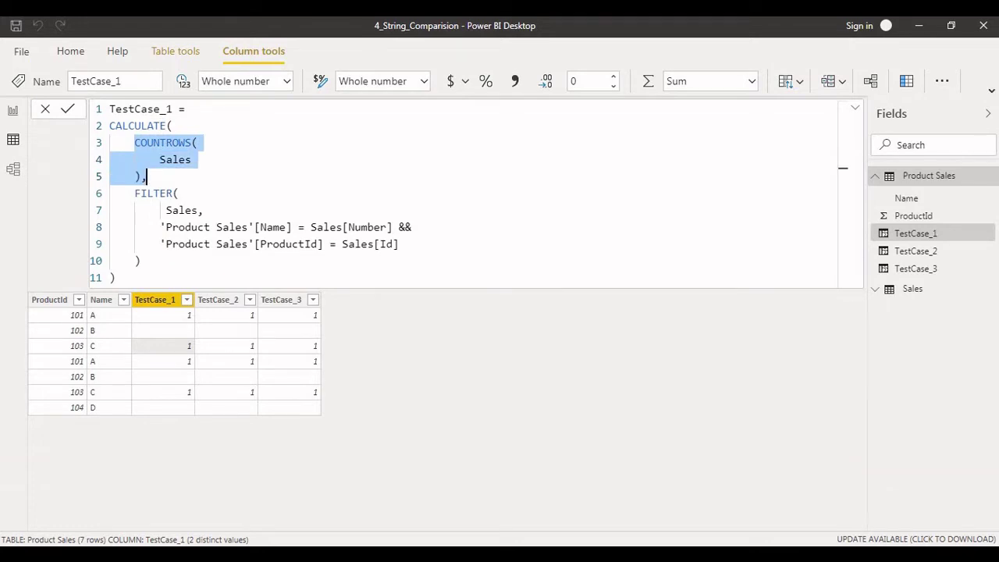
double_click(175, 159)
left_click_drag(147, 193, 141, 261)
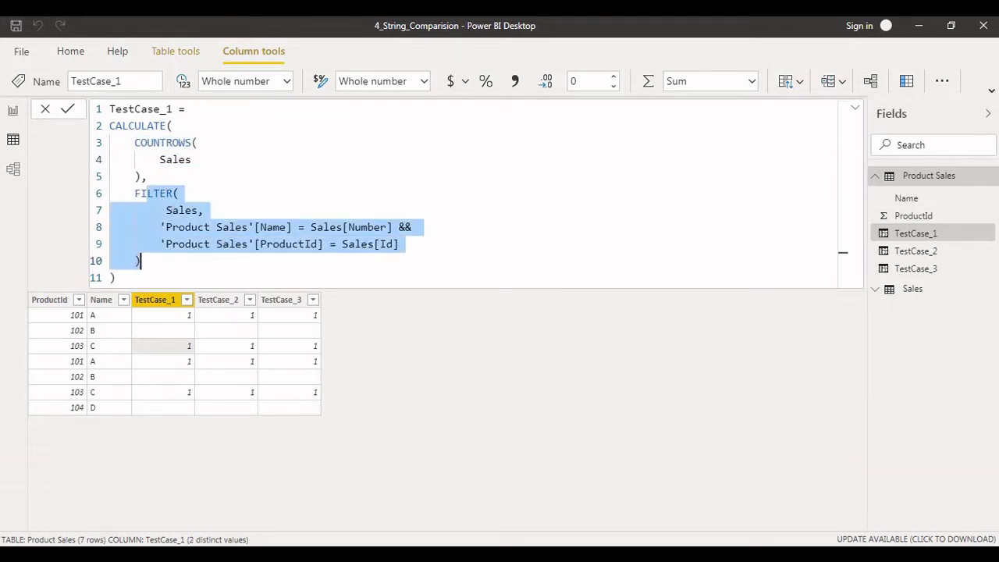
Examine how TestCase_1's FILTER matches Product Sales Name and ProductId with Sales Number and Id.
left_click(198, 227)
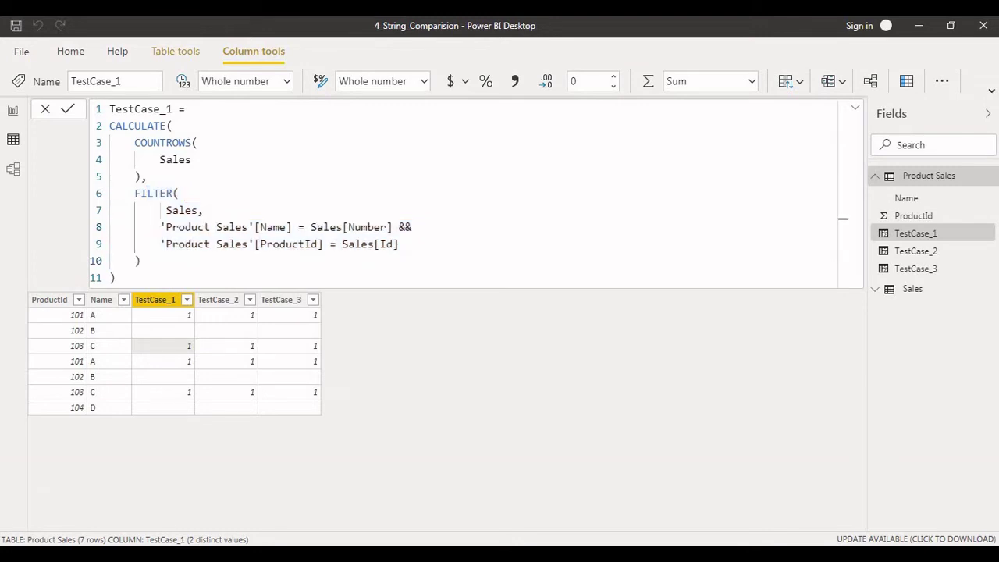
double_click(242, 228)
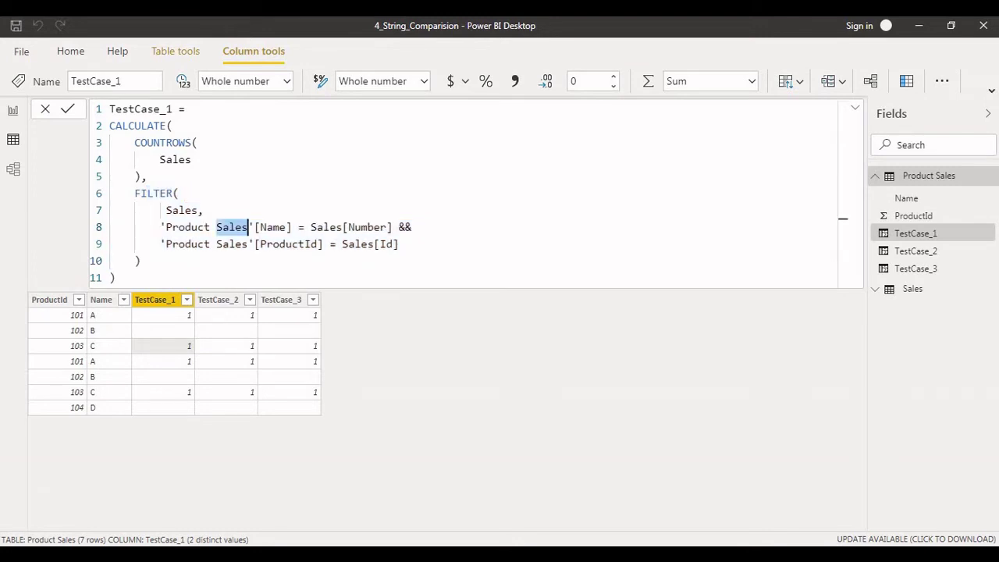
double_click(367, 228)
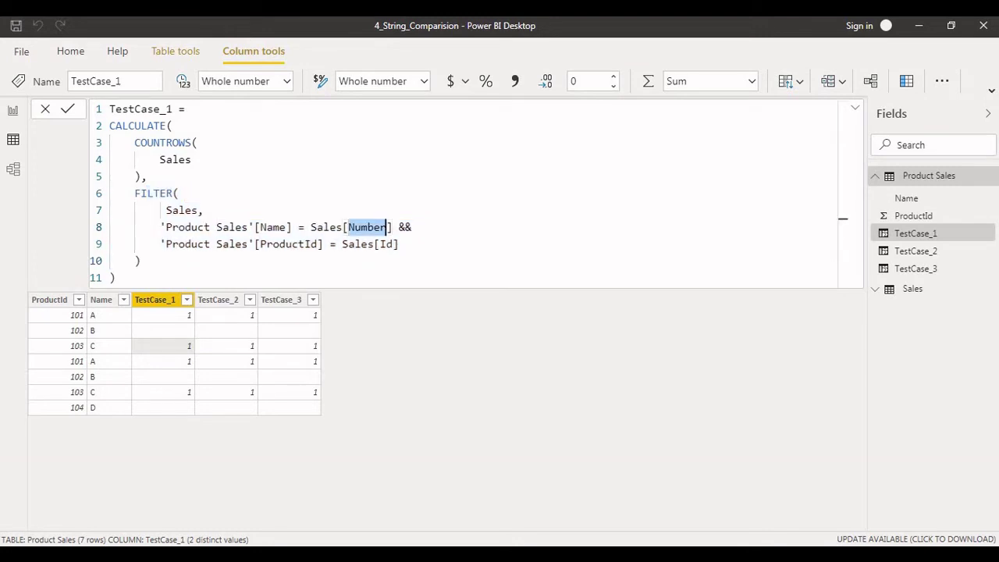
left_click(273, 228)
double_click(367, 228)
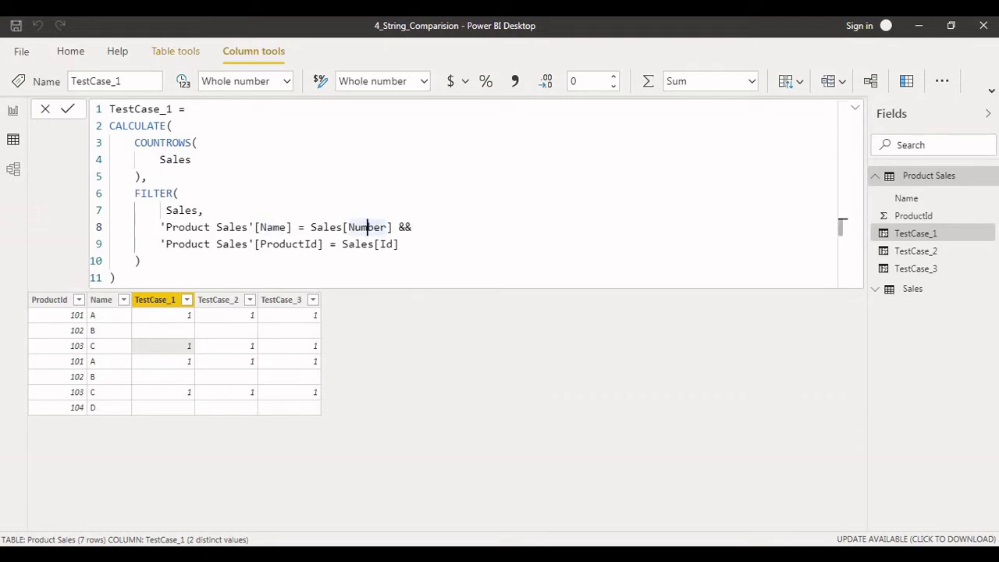
left_click(139, 261)
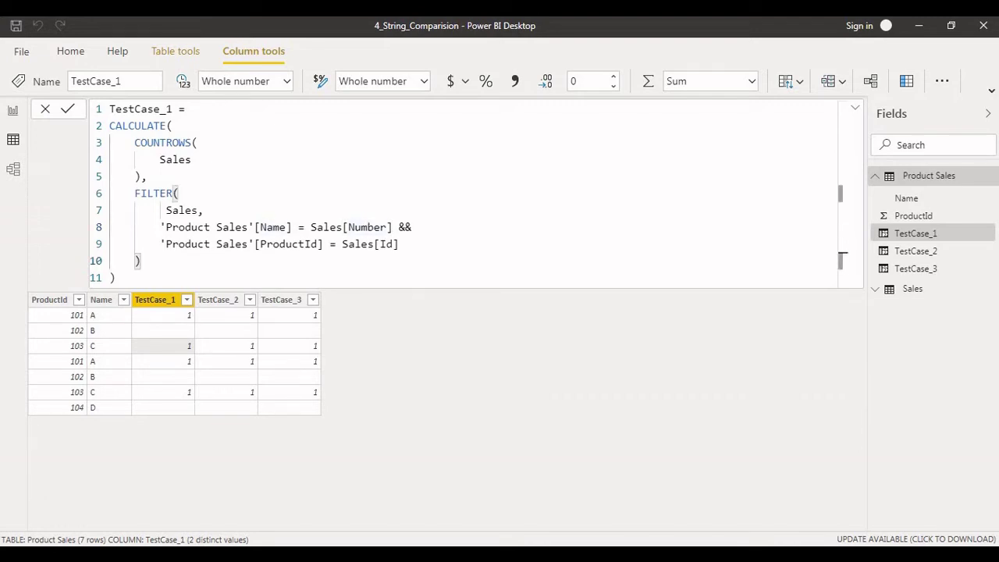
left_click(210, 244)
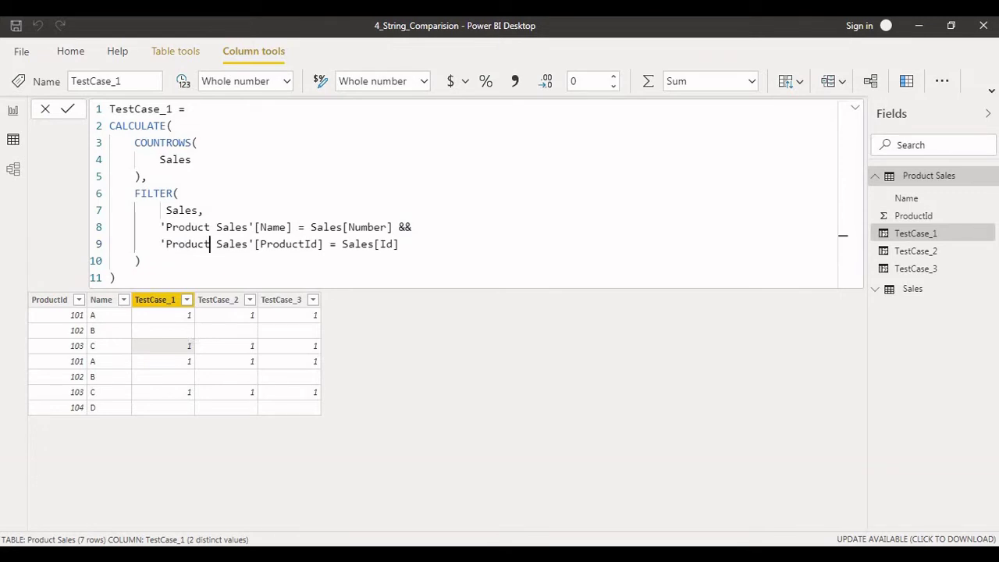
left_click_drag(159, 160, 185, 244)
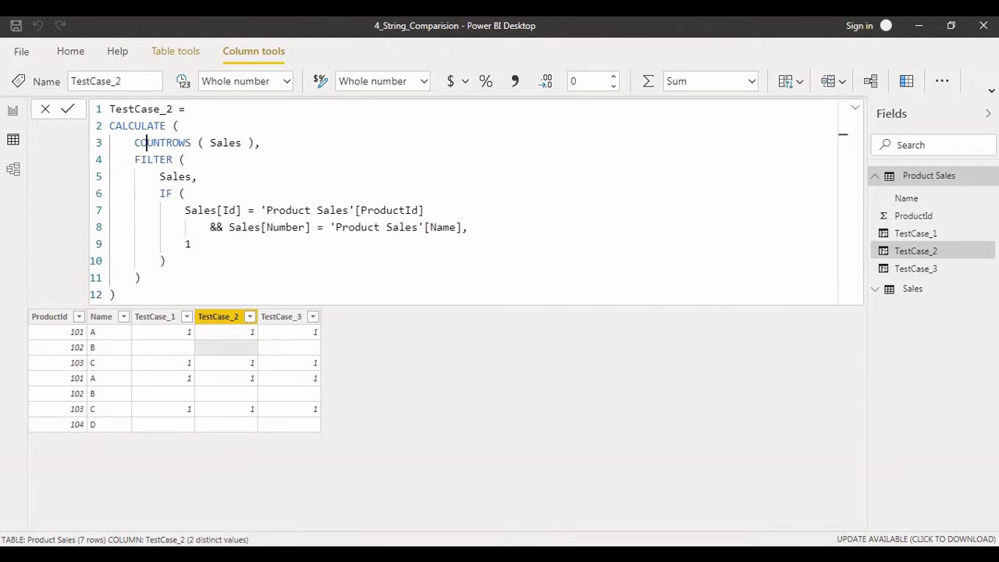
Examine the TestCase_2 formula, from COUNTROWS through the IF condition inside FILTER to its result value 1.
left_click_drag(146, 143, 242, 143)
left_click(198, 177)
left_click_drag(155, 193, 165, 261)
left_click(164, 261)
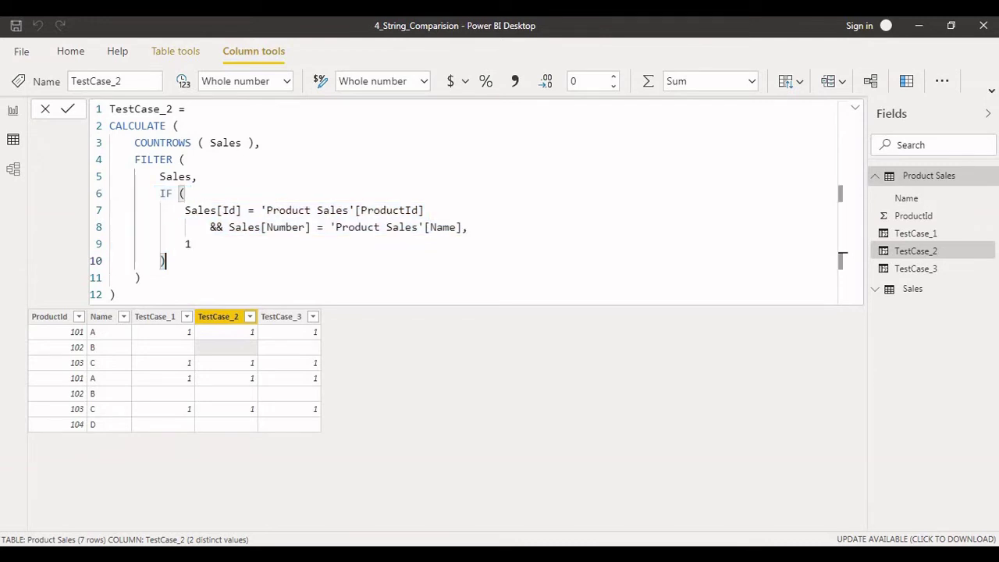
left_click_drag(147, 193, 172, 244)
left_click(192, 244)
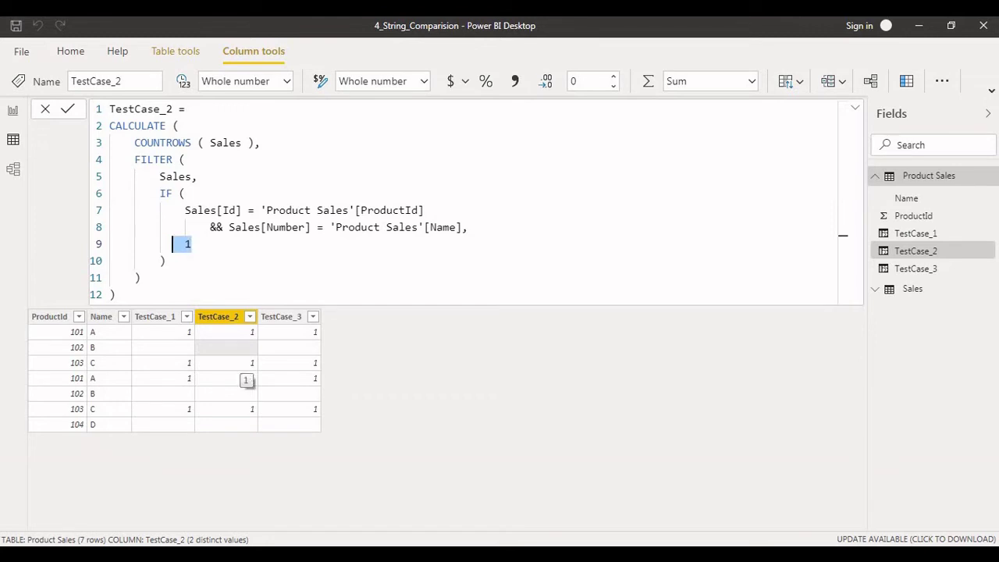
left_click(162, 261)
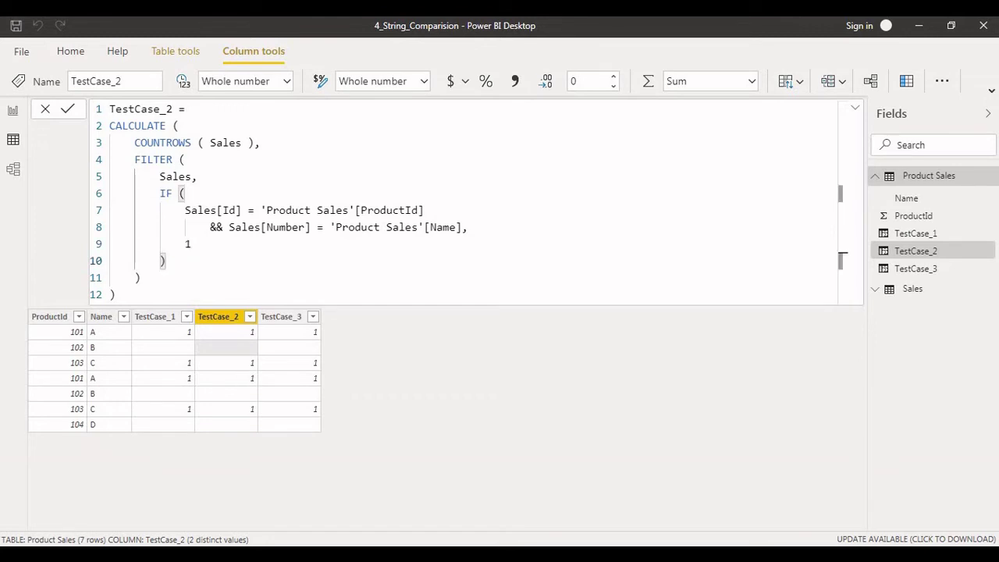
Display the TestCase_3 column's formula and look over its SWITCH expression.
left_click(916, 268)
left_click(165, 261)
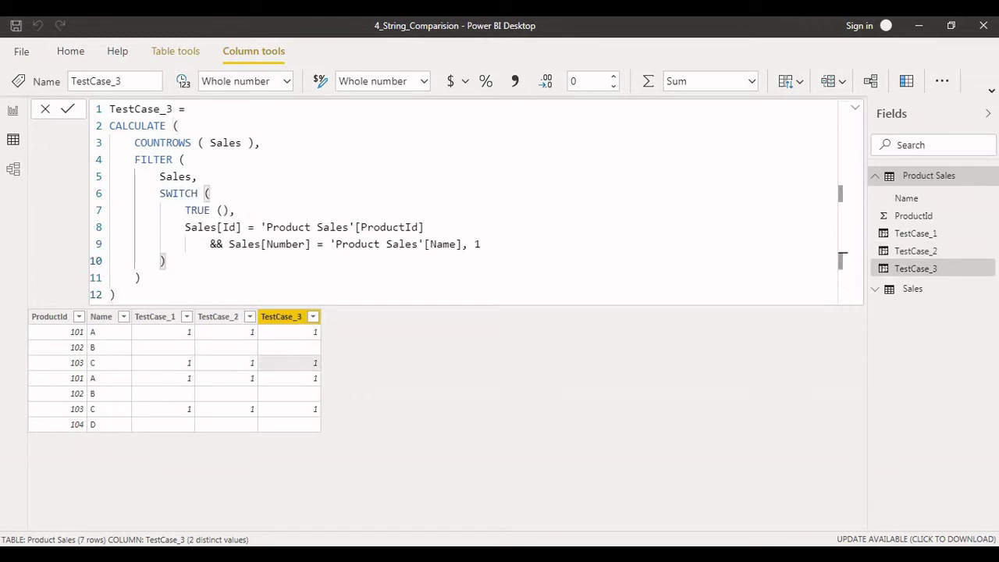
left_click(179, 193)
left_click_drag(210, 244, 166, 260)
left_click(843, 277)
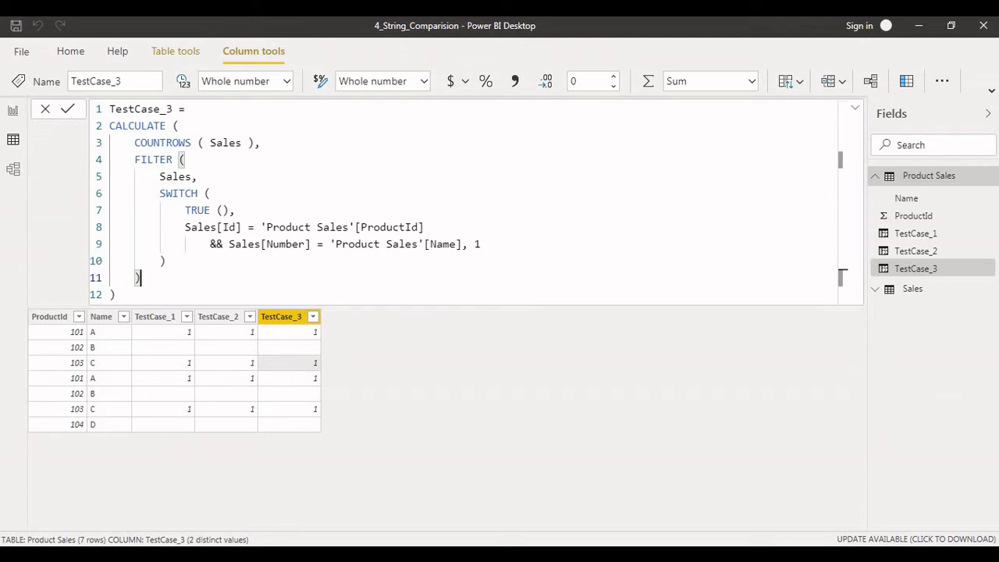
Inspect the extent of TestCase_3's FILTER block and the SWITCH function with TRUE () nested inside it.
left_click_drag(178, 160, 260, 245)
left_click(142, 278)
left_click_drag(160, 194, 166, 261)
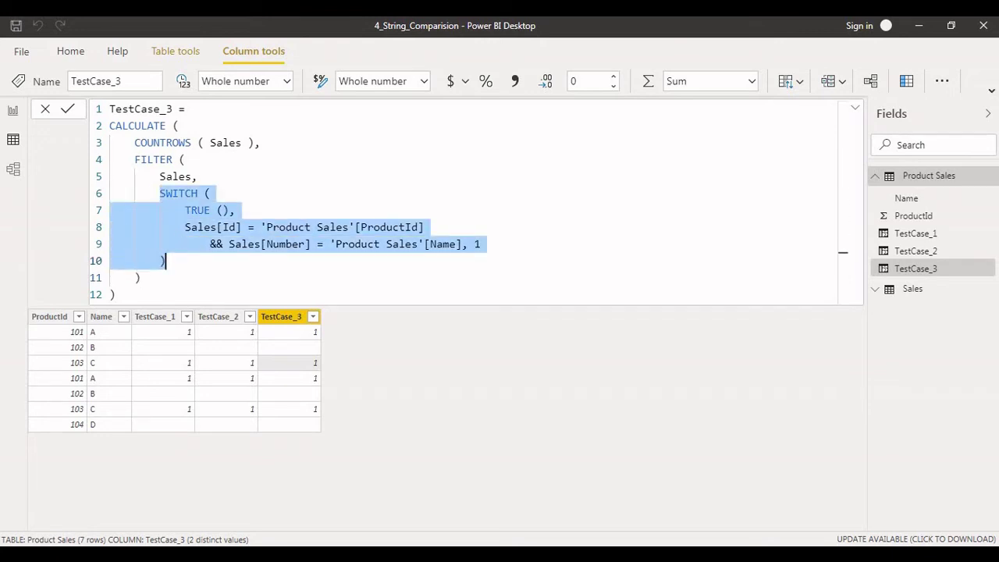
left_click(197, 210)
double_click(180, 194)
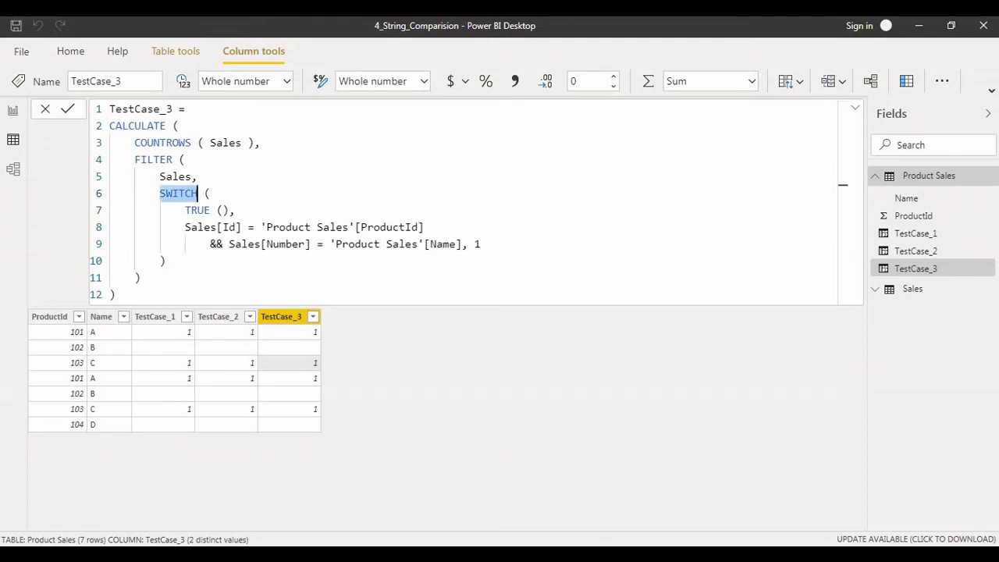
Examine TestCase_3's SWITCH conditions comparing Sales Id and Number with Product Sales ProductId and Name, and the returned 1.
left_click_drag(185, 227, 227, 228)
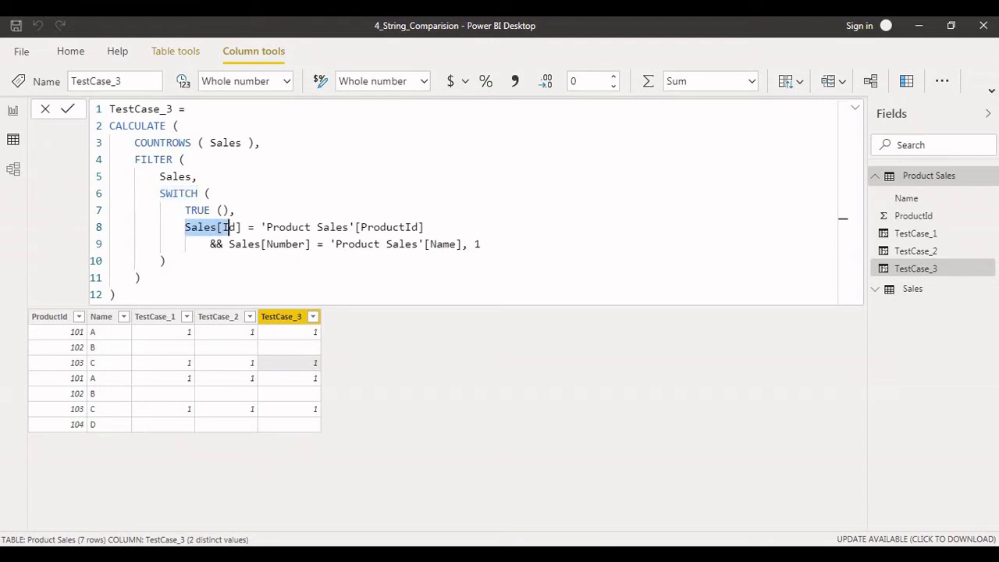
left_click_drag(268, 227, 401, 228)
left_click(401, 227)
double_click(406, 227)
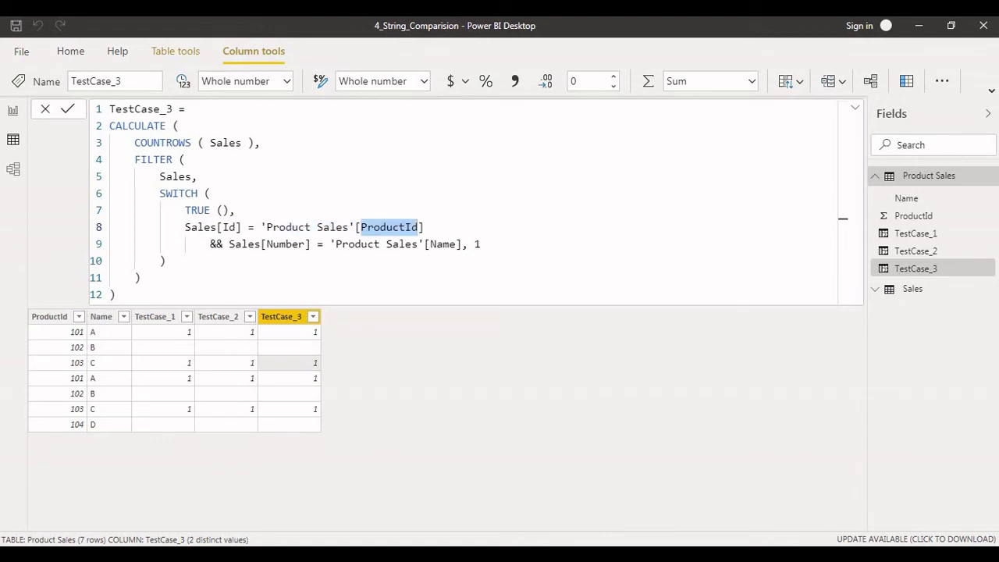
left_click(286, 243)
double_click(285, 243)
left_click_drag(374, 244, 462, 244)
left_click_drag(185, 227, 374, 244)
double_click(477, 244)
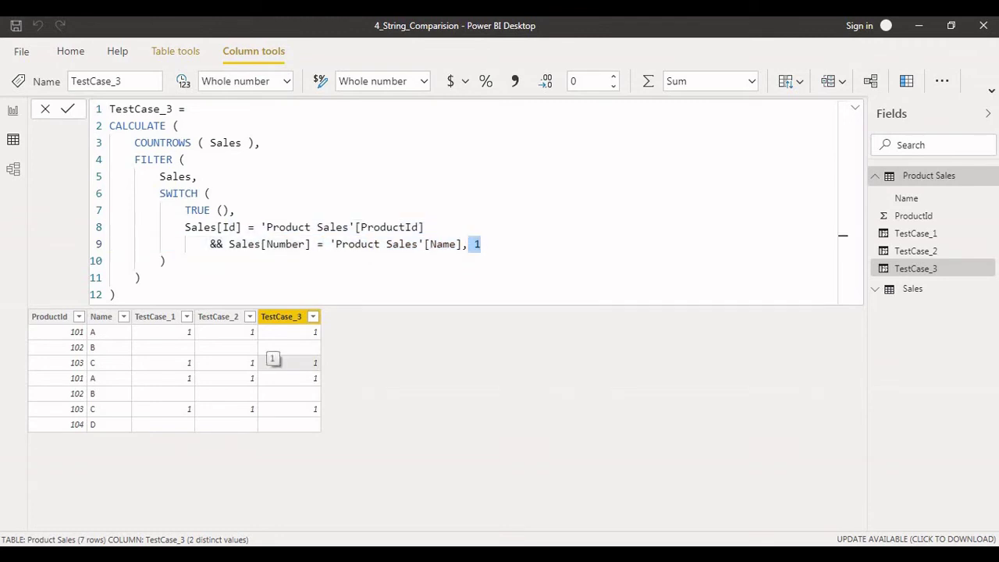
Return to the TestCase_2 formula and review its IF block for comparison with the SWITCH version.
left_click(226, 348)
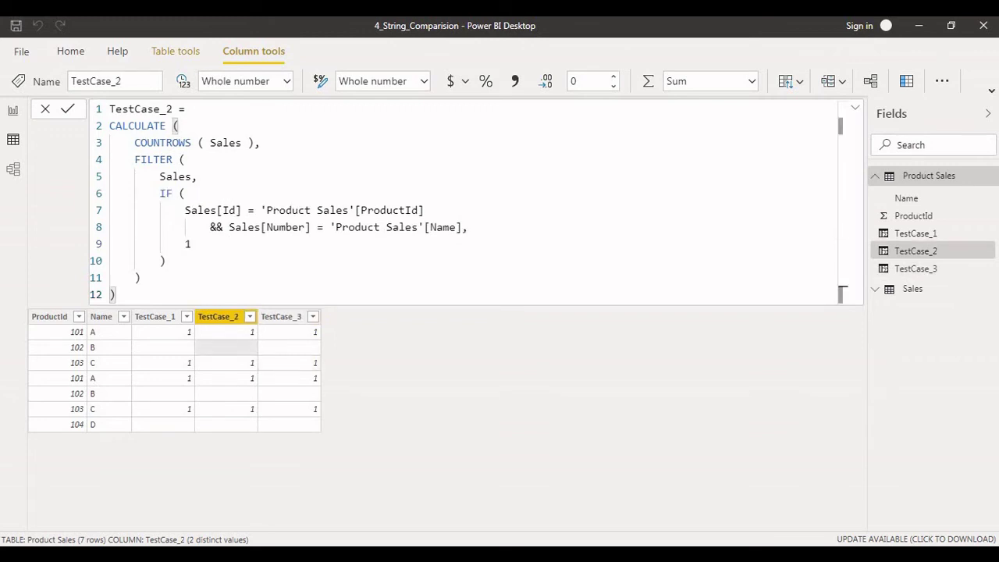
left_click_drag(159, 193, 141, 278)
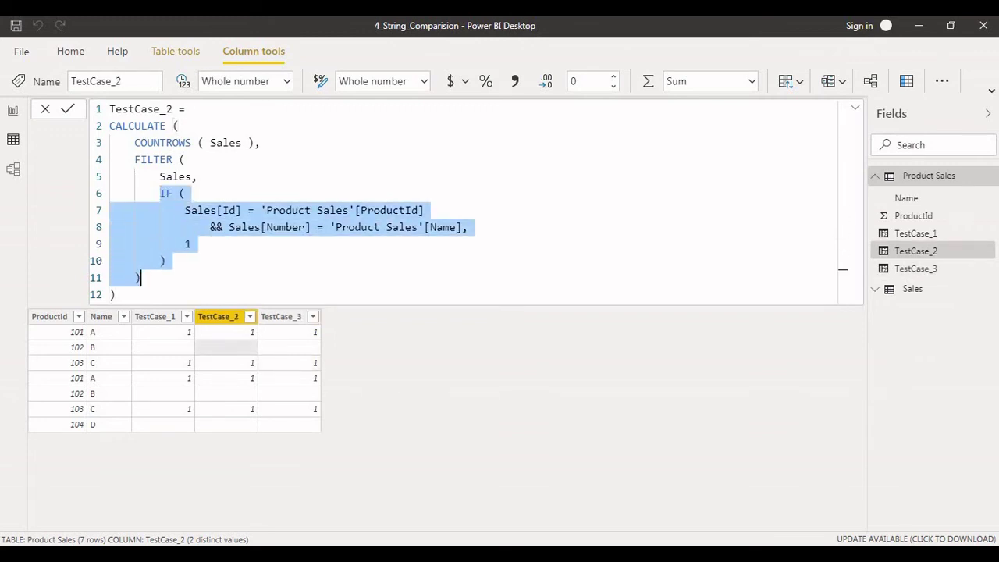
left_click(186, 227)
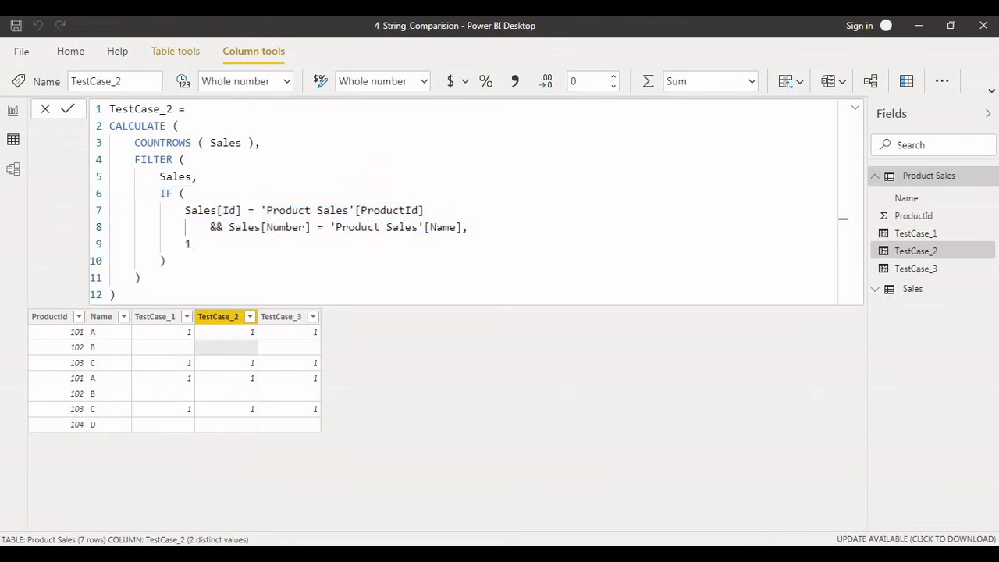
Return to the TestCase_1 formula and review its direct FILTER conditions against the column's values.
left_click(163, 378)
left_click_drag(166, 193, 140, 261)
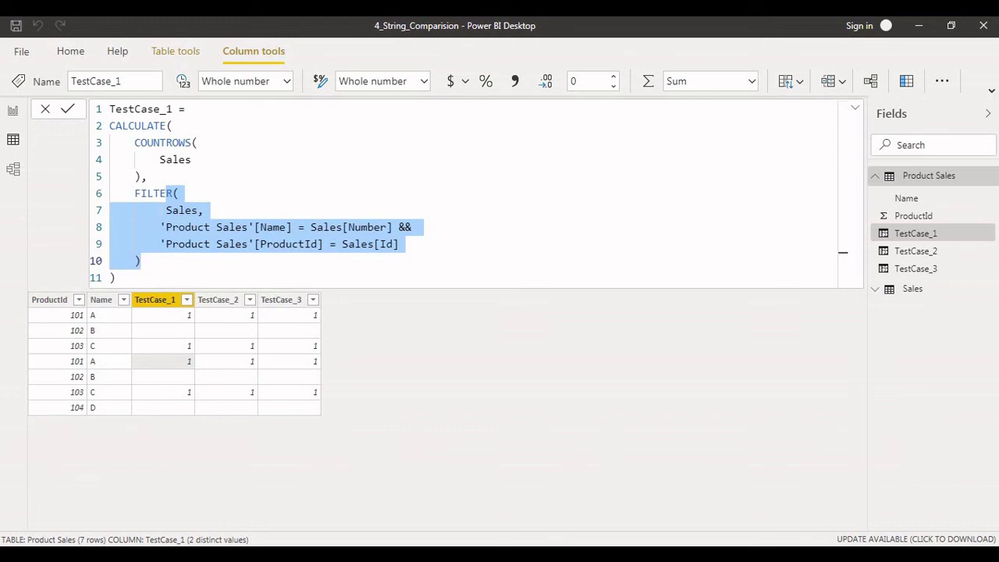
left_click(163, 331)
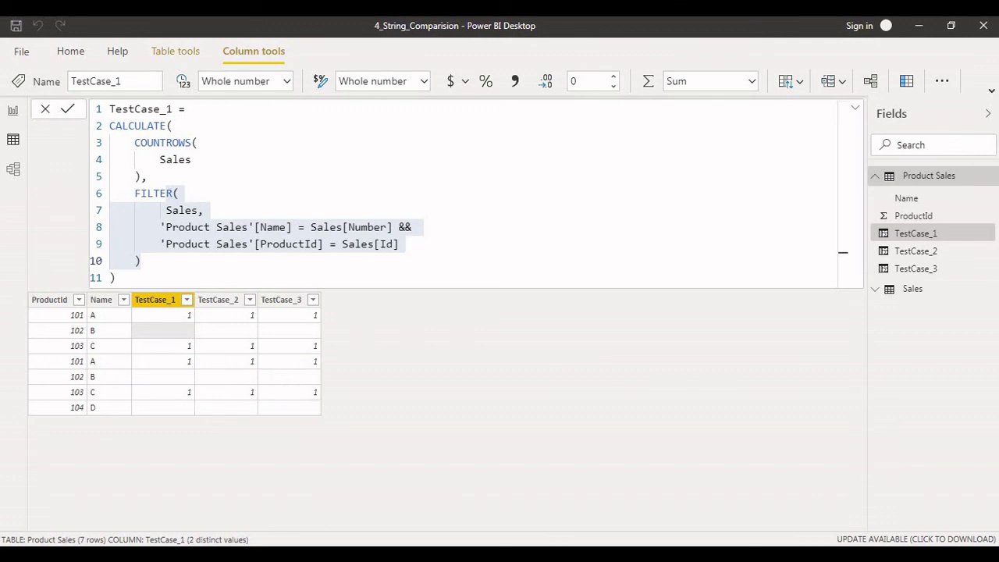
left_click(354, 245)
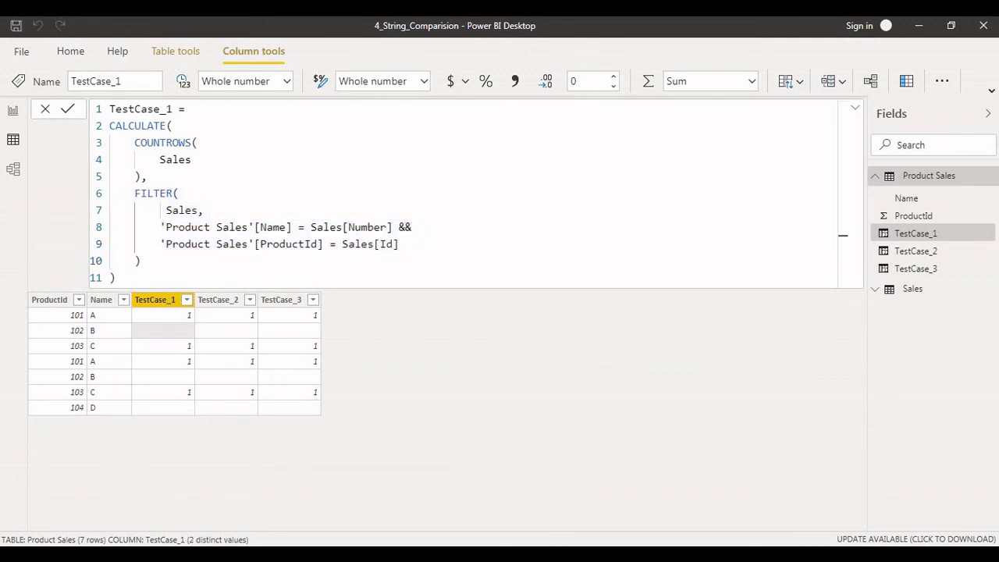
Switch to Windows Photo Viewer to show the Course_Details.PNG image.
left_click(207, 478)
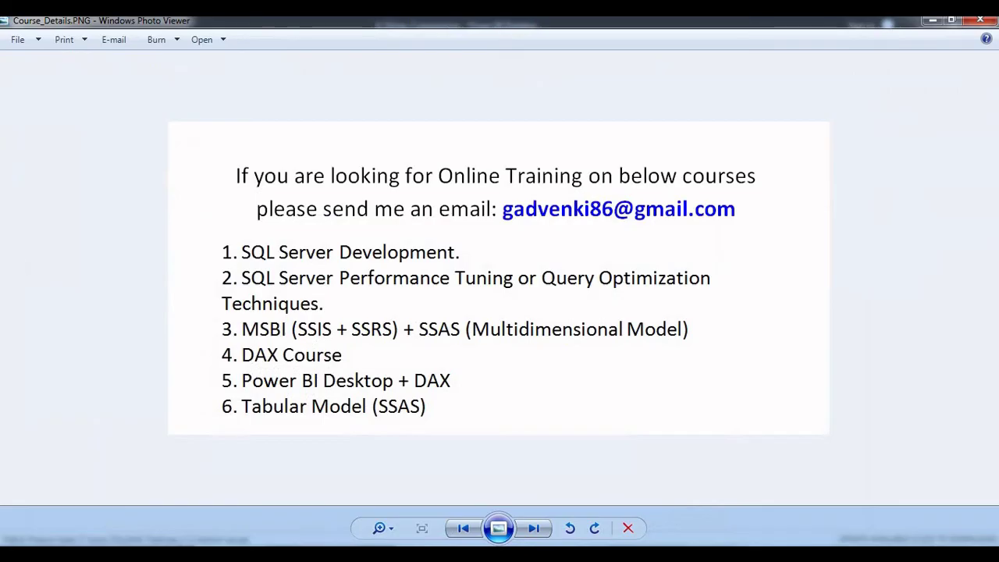